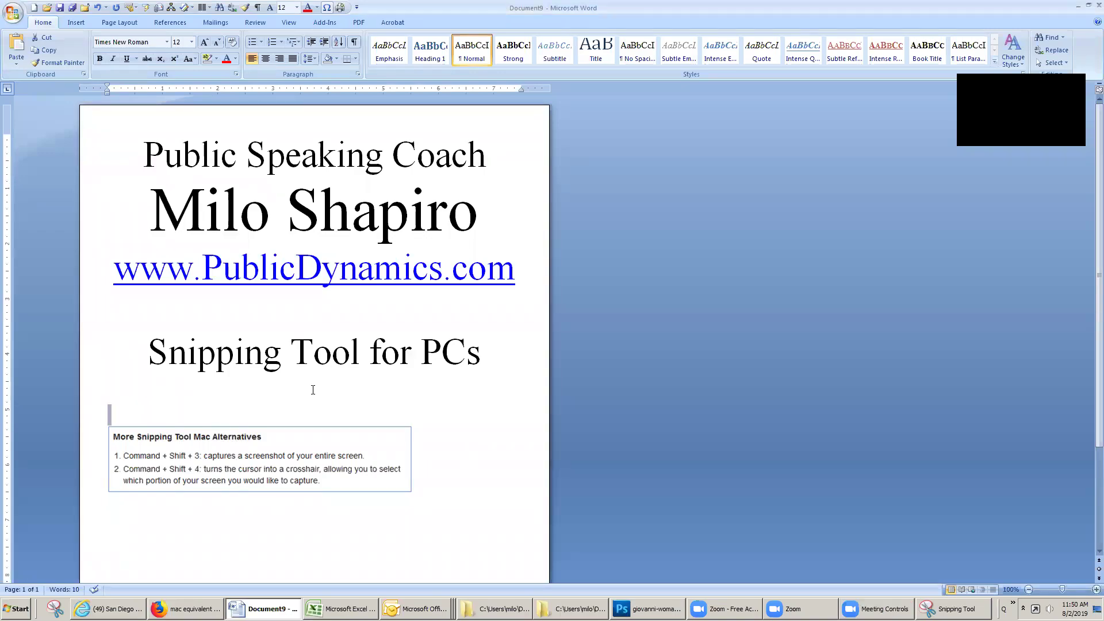
Select the 'Snipping Tool for PCs' title, launch Snipping Tool via Start search 'sni', and open Firefox's jump list
drag(140, 345, 493, 353)
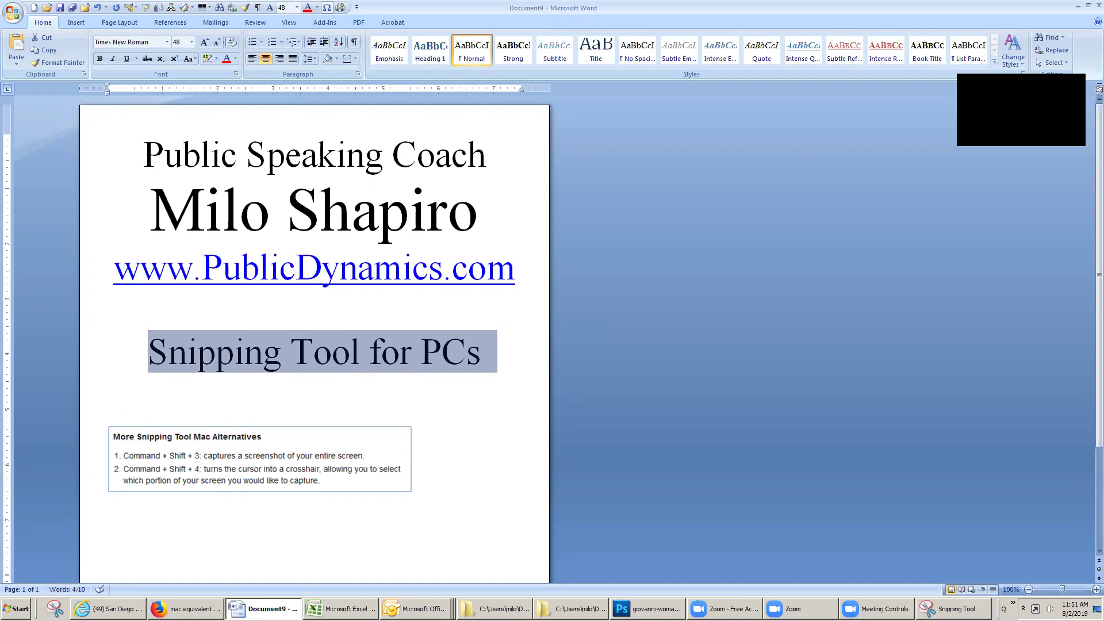
click(16, 608)
text(snipping)
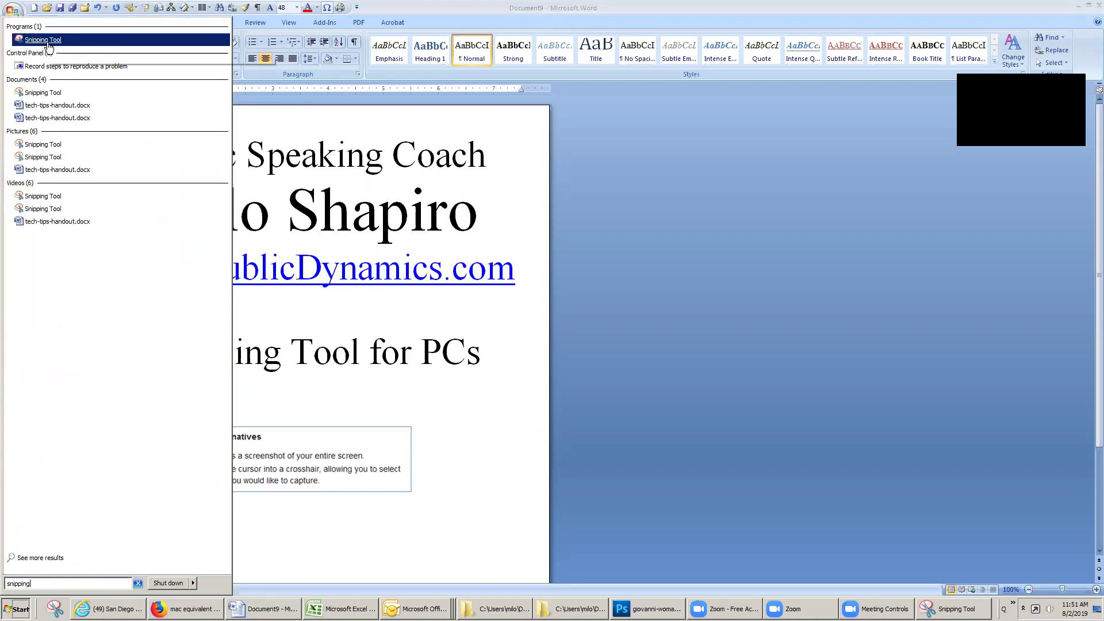
click(655, 241)
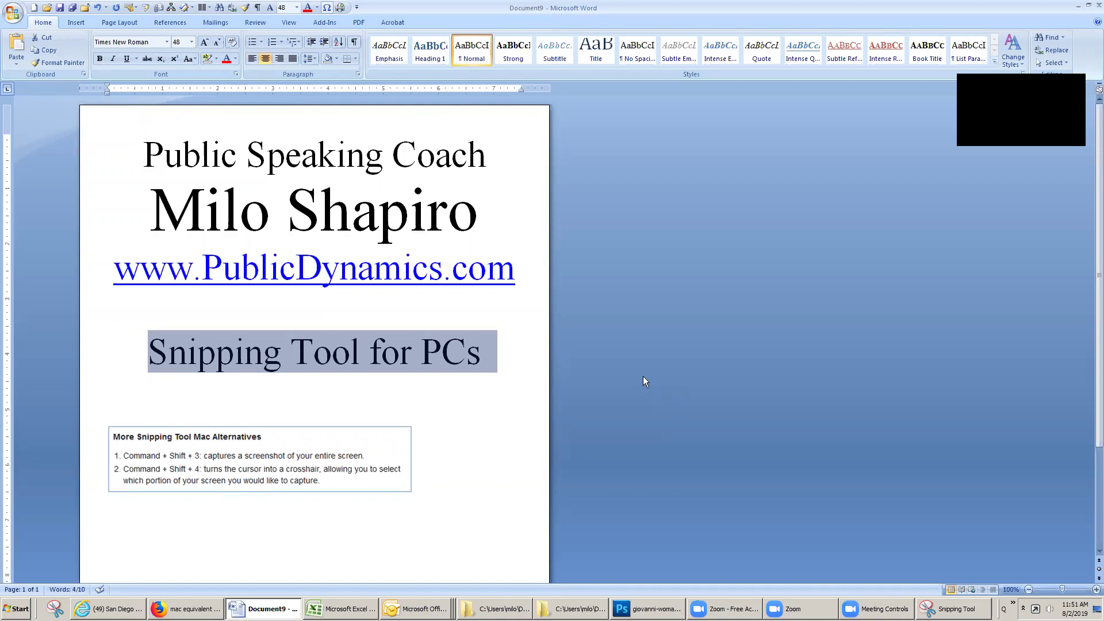
right_click(183, 608)
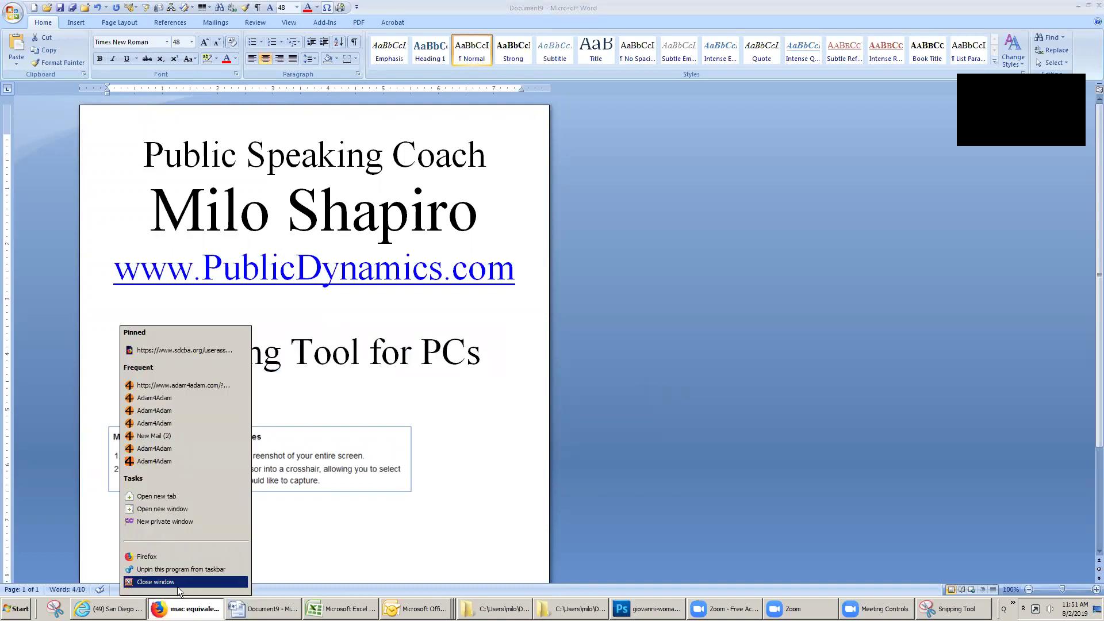
Open a new Firefox window, then bring up the 'tudor home' Google image results tab
click(172, 557)
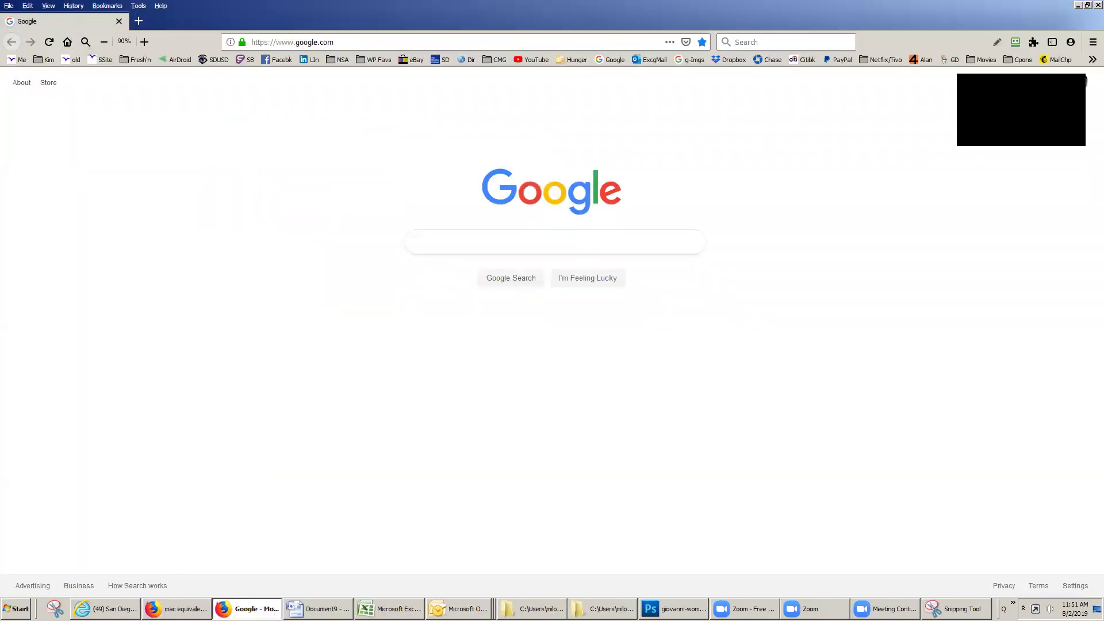
click(177, 609)
click(51, 21)
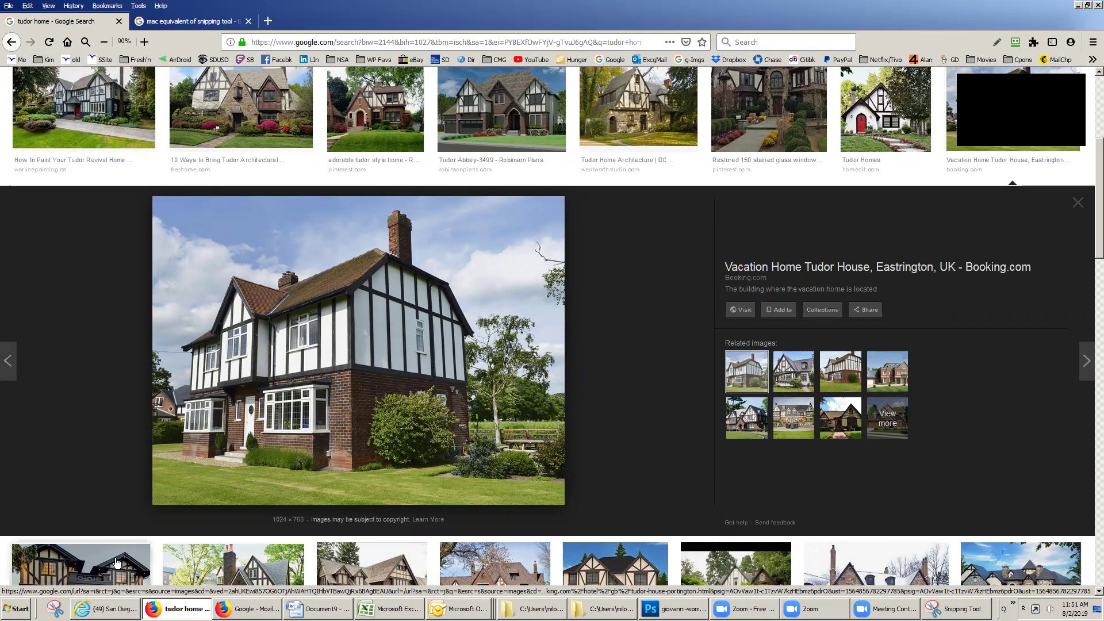
Take a new rectangular snip of the Tudor house photo
click(959, 608)
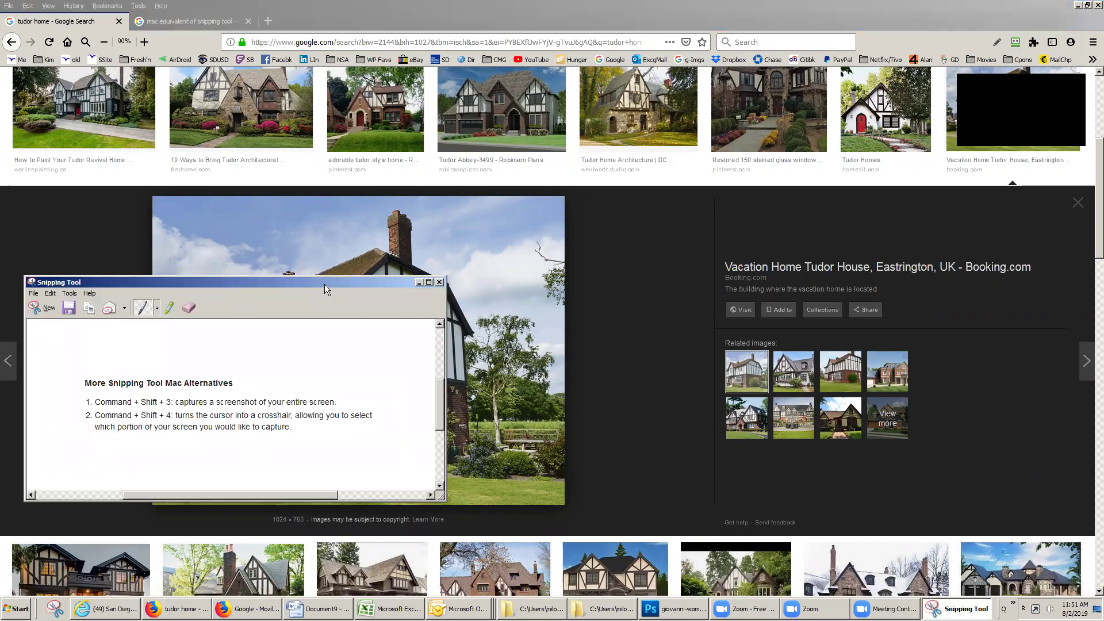
drag(324, 284, 746, 185)
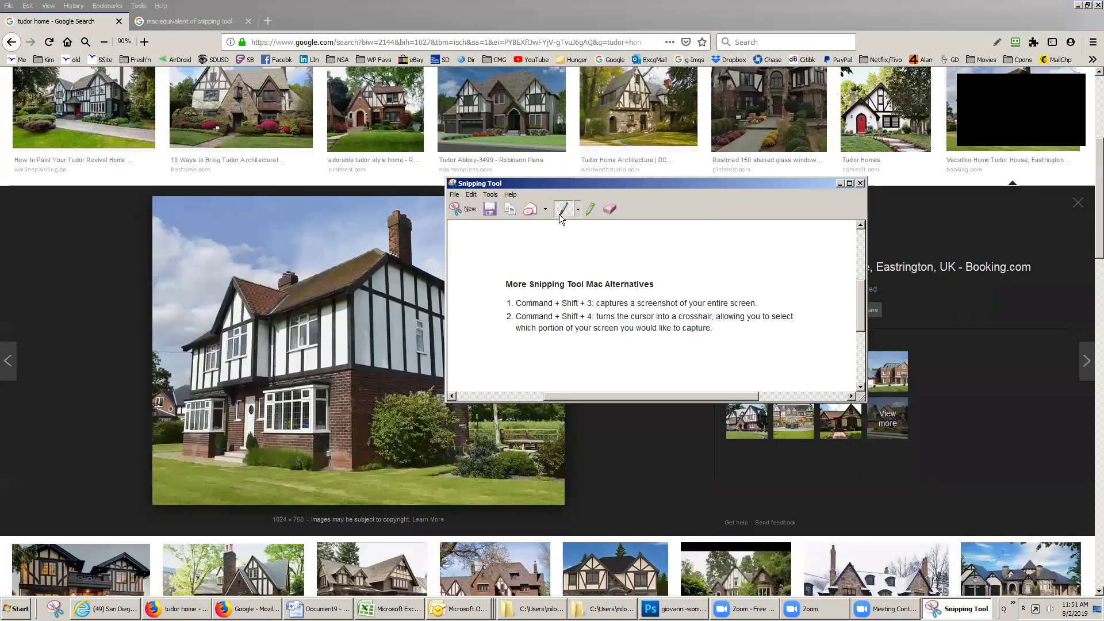
click(470, 210)
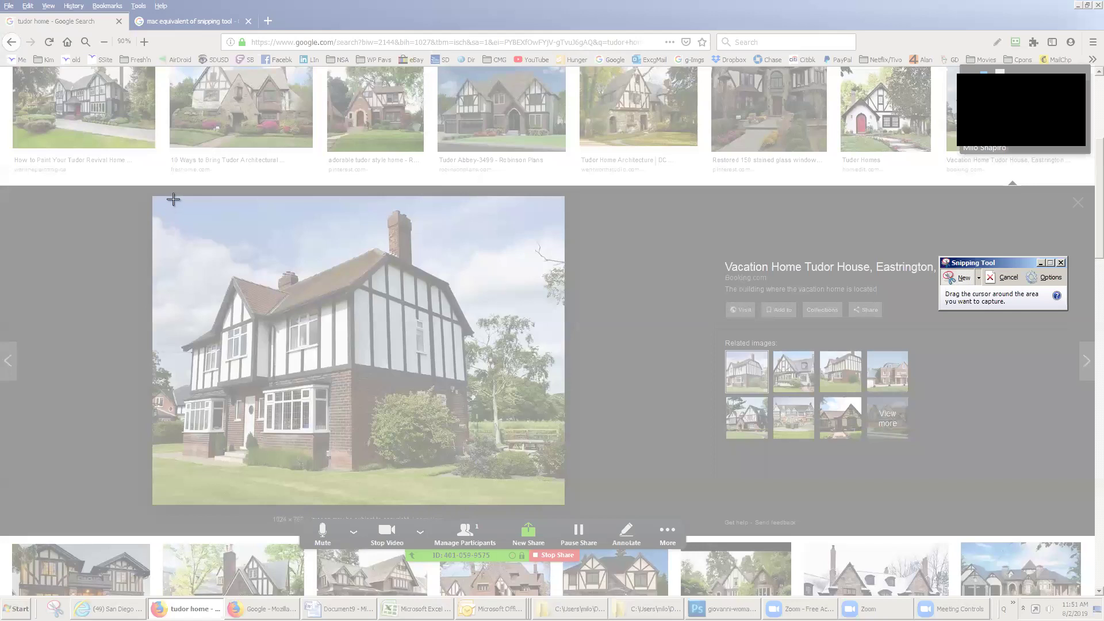
drag(169, 199, 482, 485)
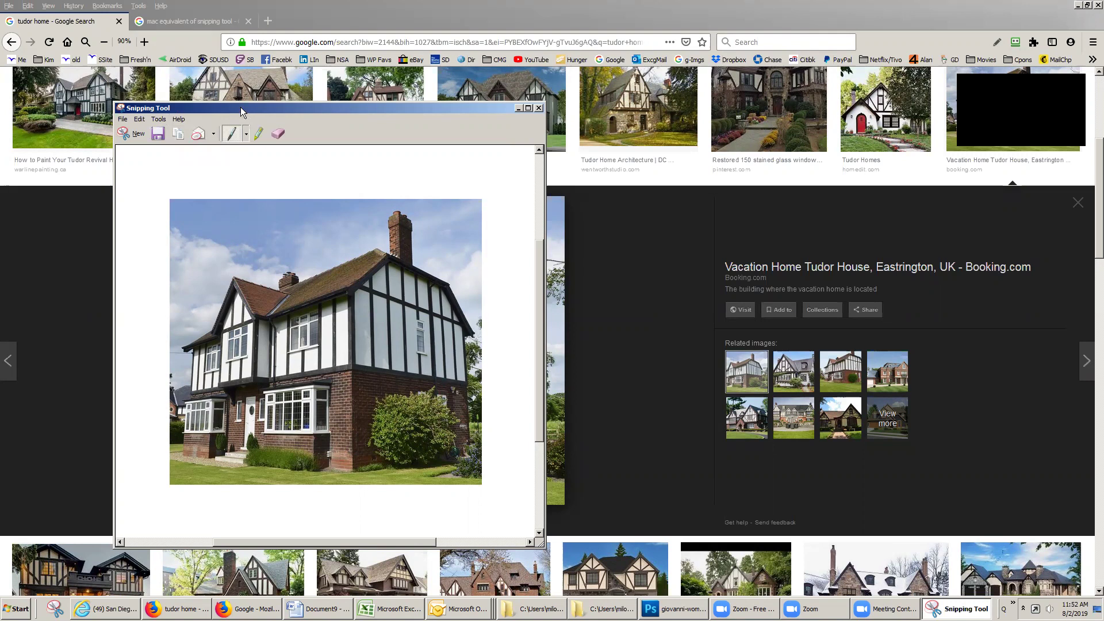
Draw a red-pen arrow at the house's lower right, copy the snip, and return to Word
click(245, 135)
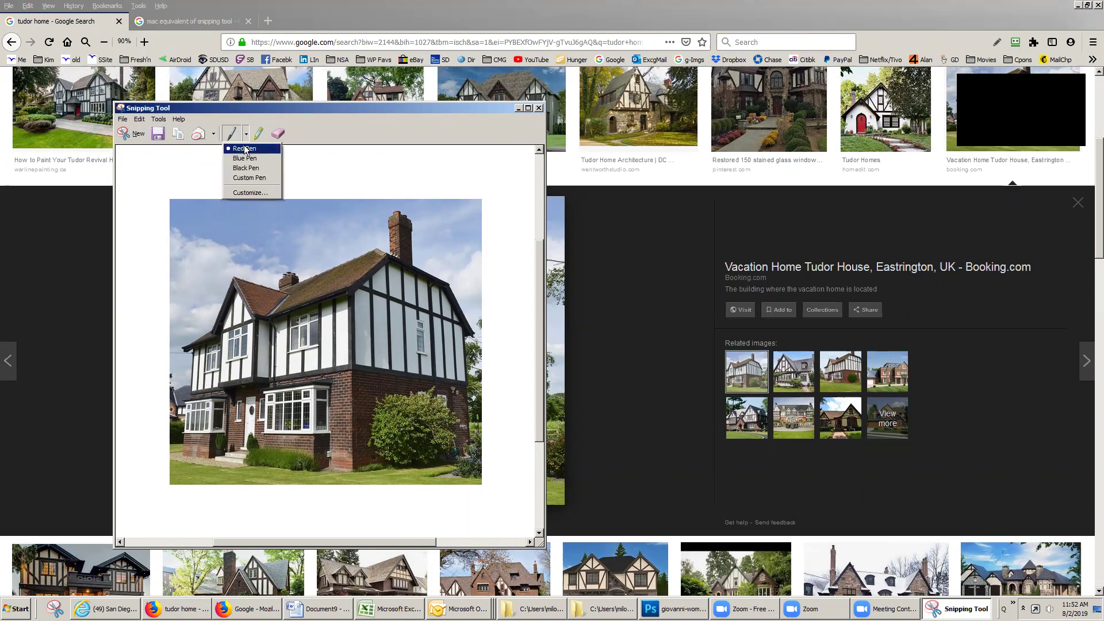
click(249, 150)
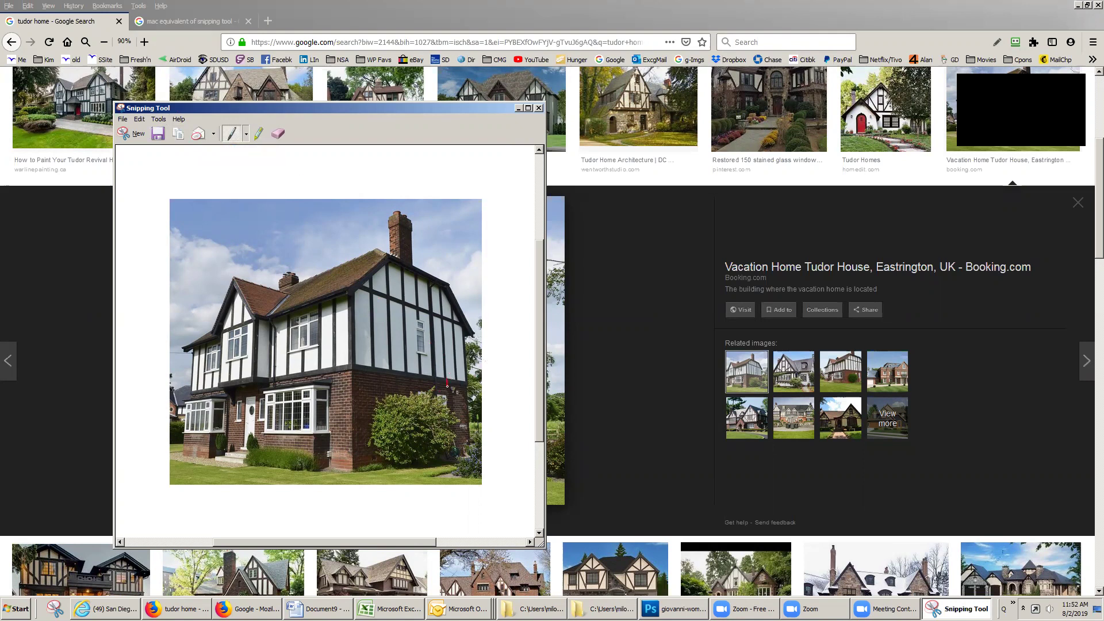
drag(453, 396, 478, 338)
click(182, 136)
click(319, 609)
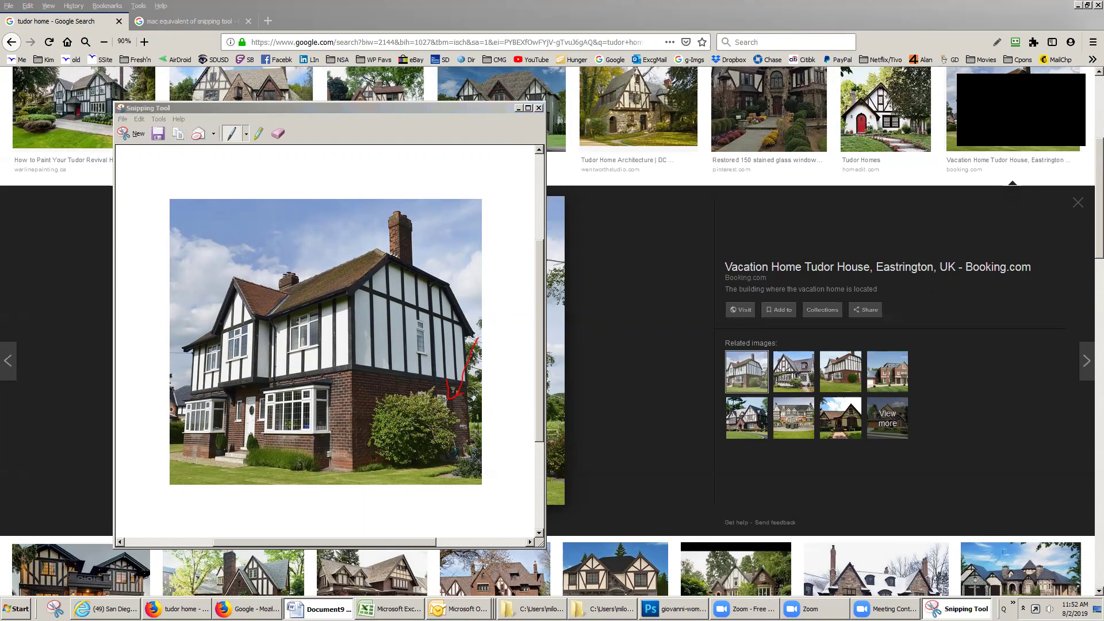
Replace the 'Snipping Tool for PCs' title line with the pasted annotated house snip
click(489, 382)
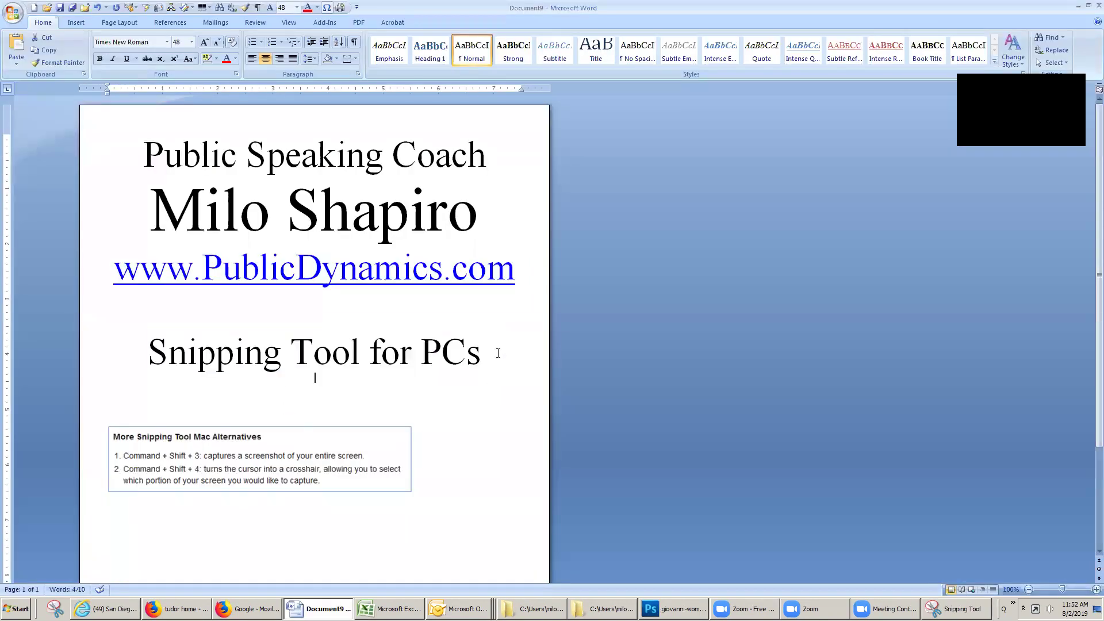
drag(498, 353, 178, 357)
key(Delete)
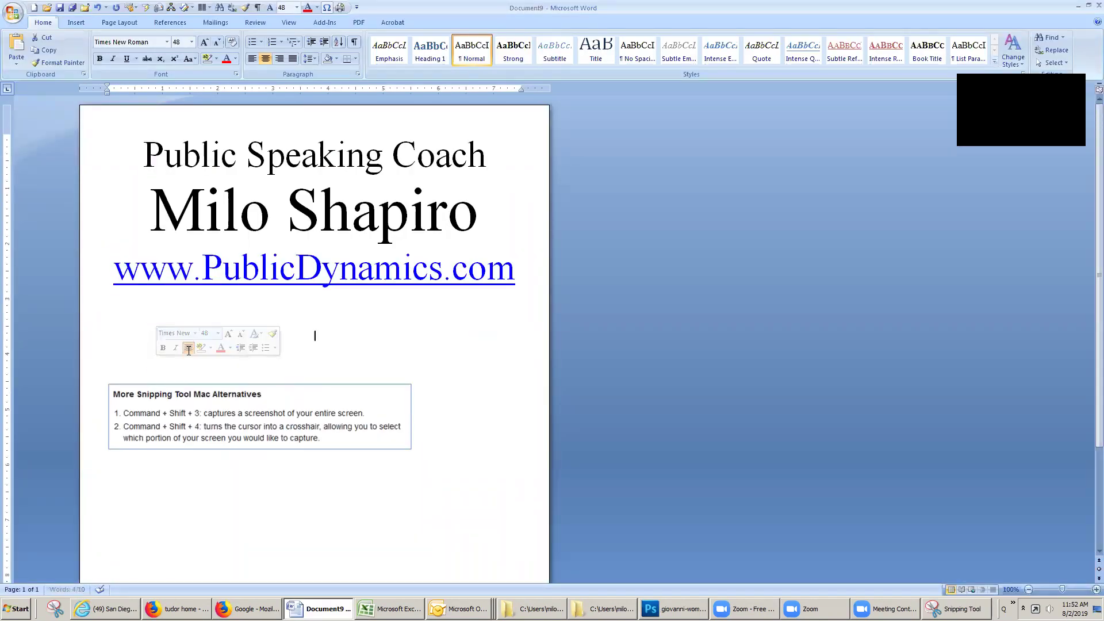
key(ctrl+v)
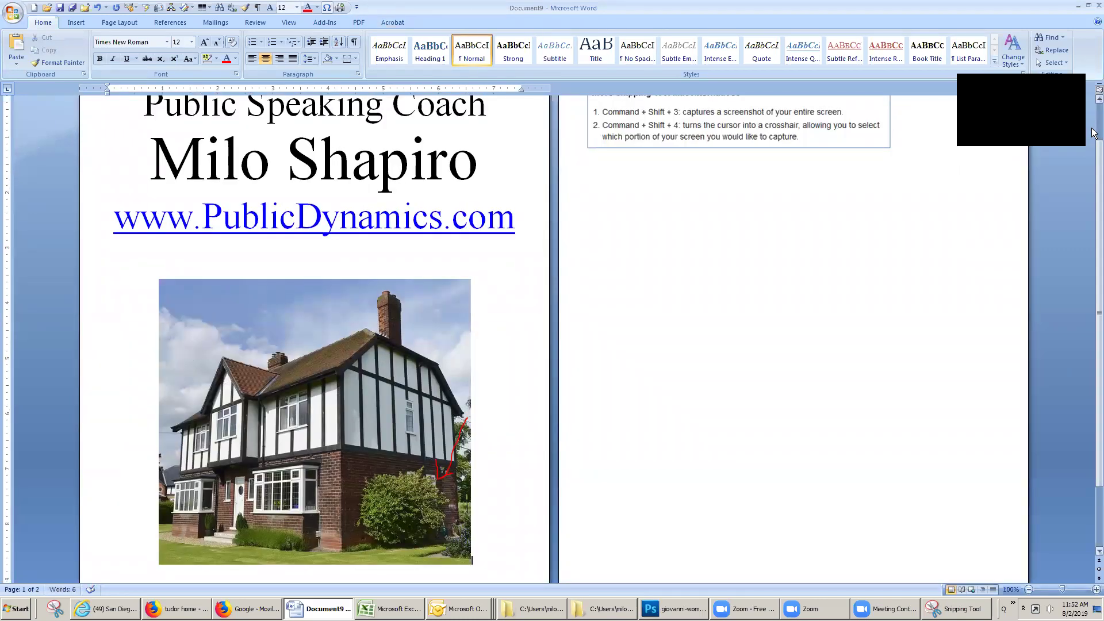
scroll(756, 293, down, 2)
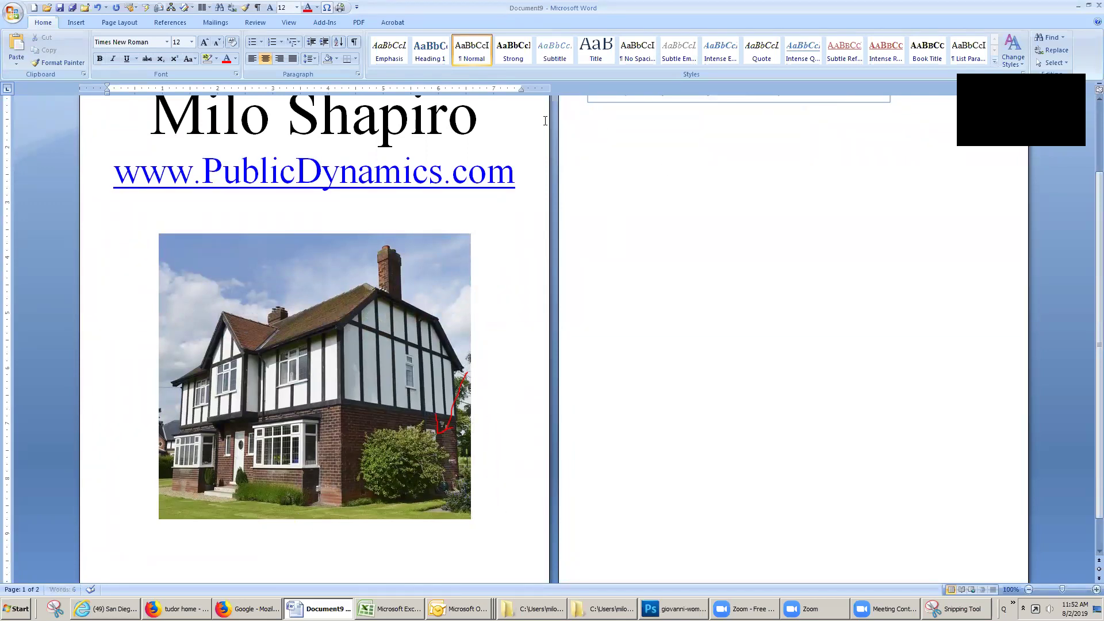
Add the caption 'Use side door' in 48-point type on a new line above the picture
click(349, 220)
key(Return)
text(Use)
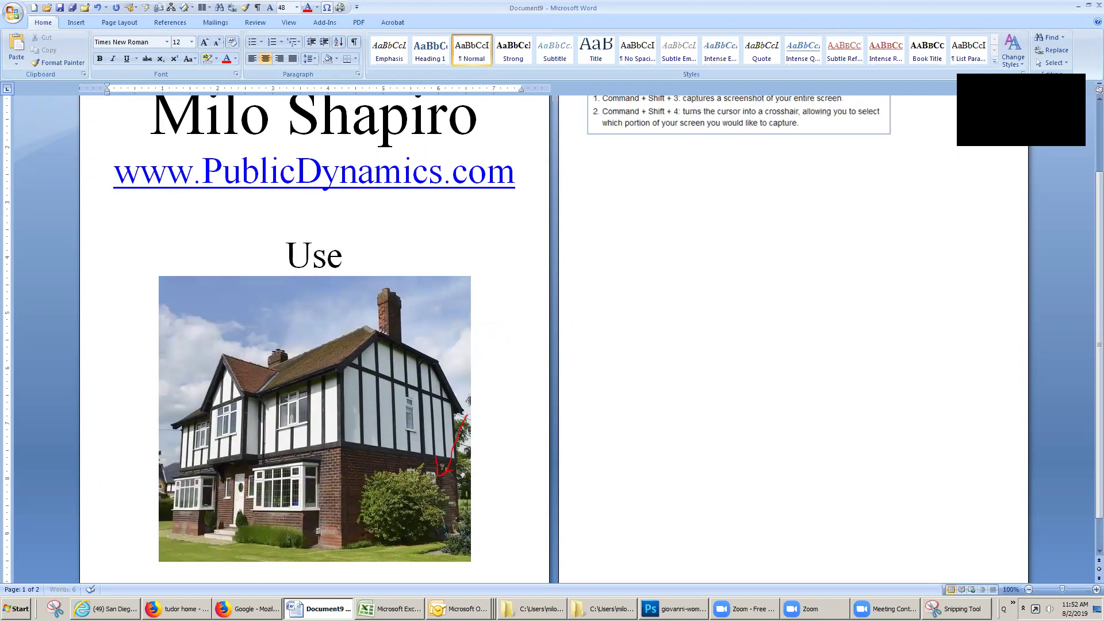
text( side door)
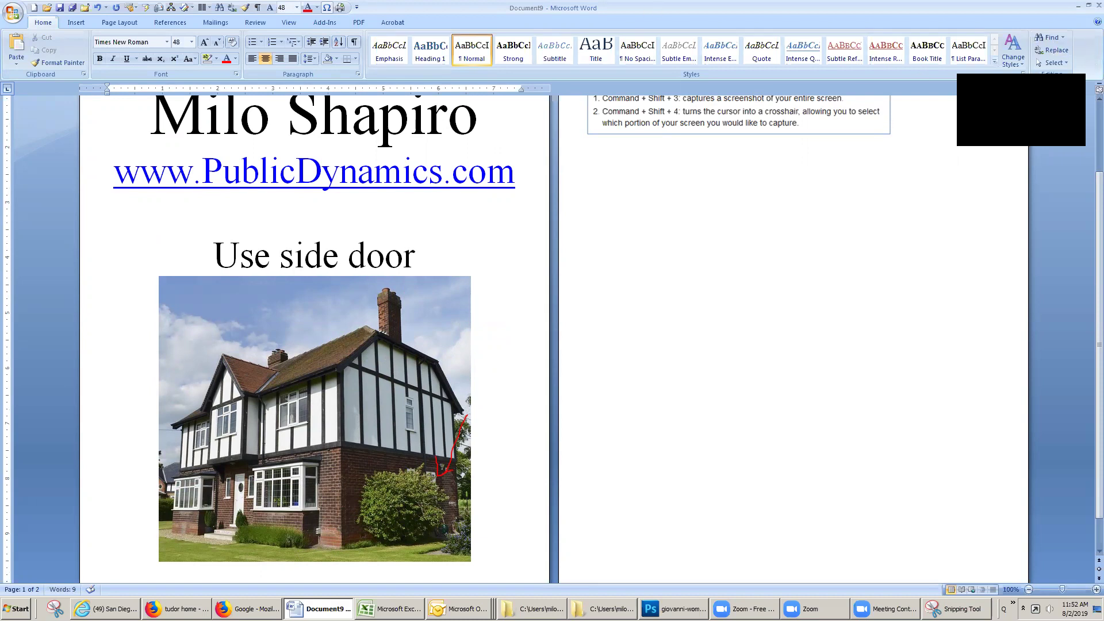
scroll(690, 255, down, 1)
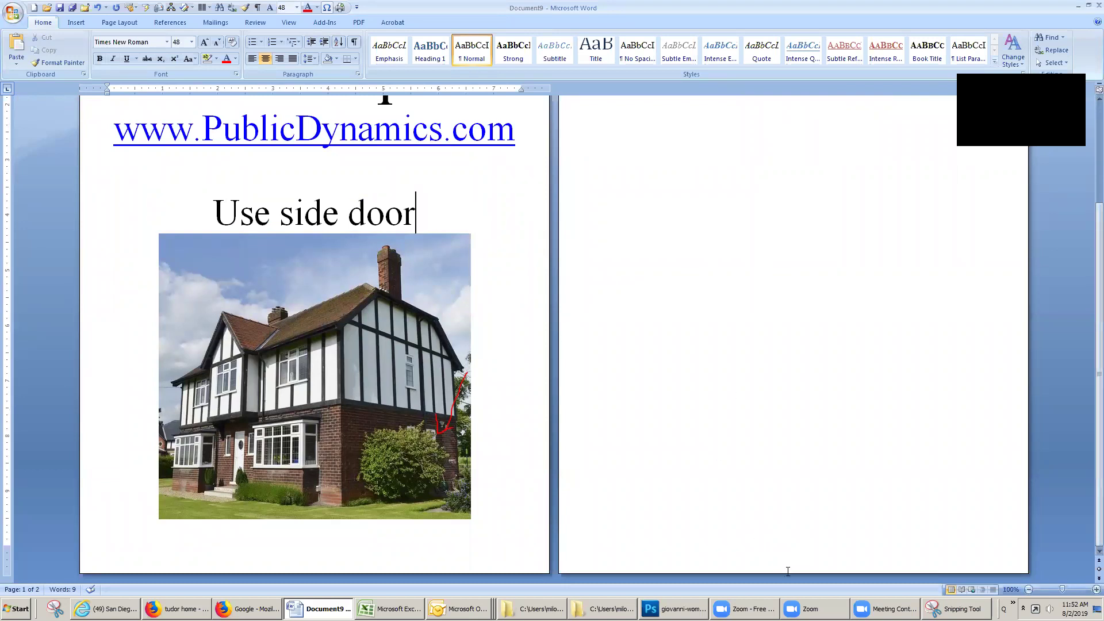
Take a new snip covering the 'Use side door' caption and the arrowed house photo
click(943, 608)
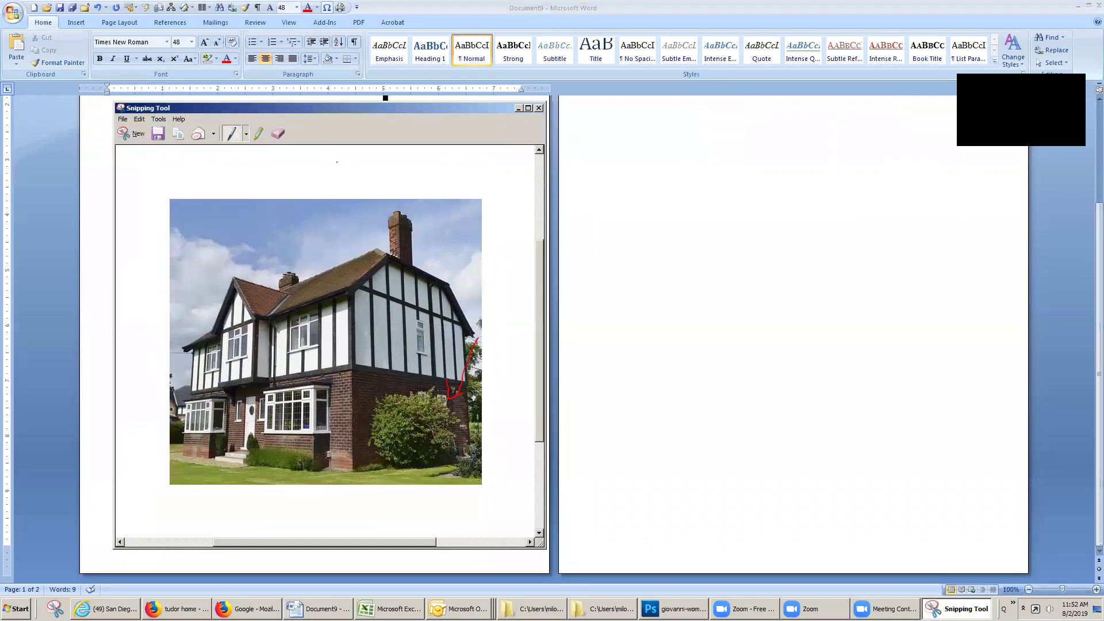
click(123, 132)
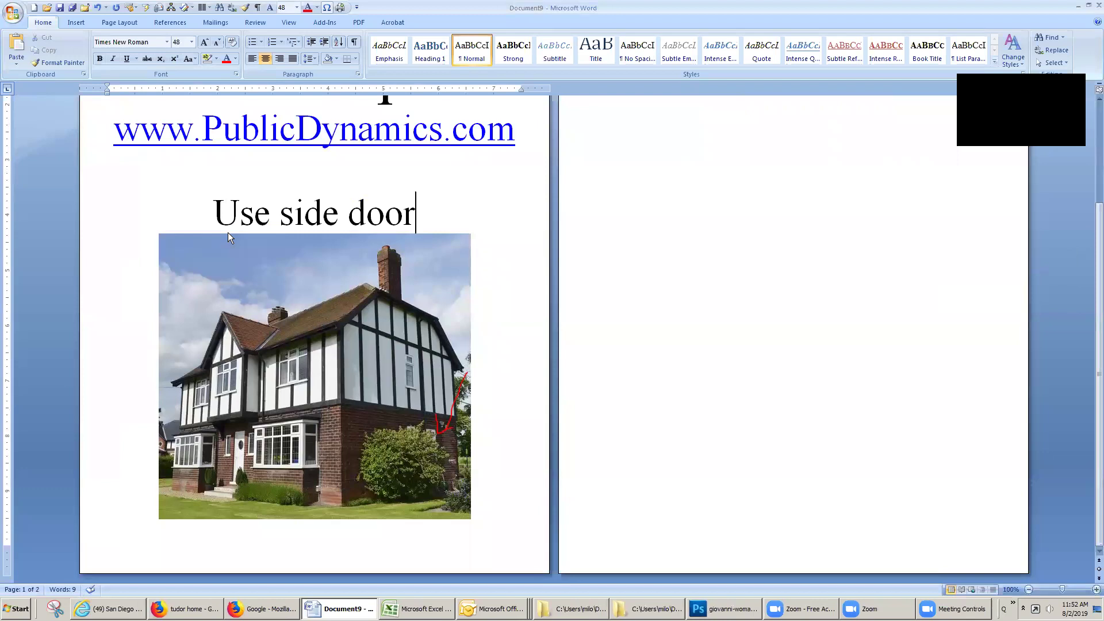
drag(161, 192, 471, 516)
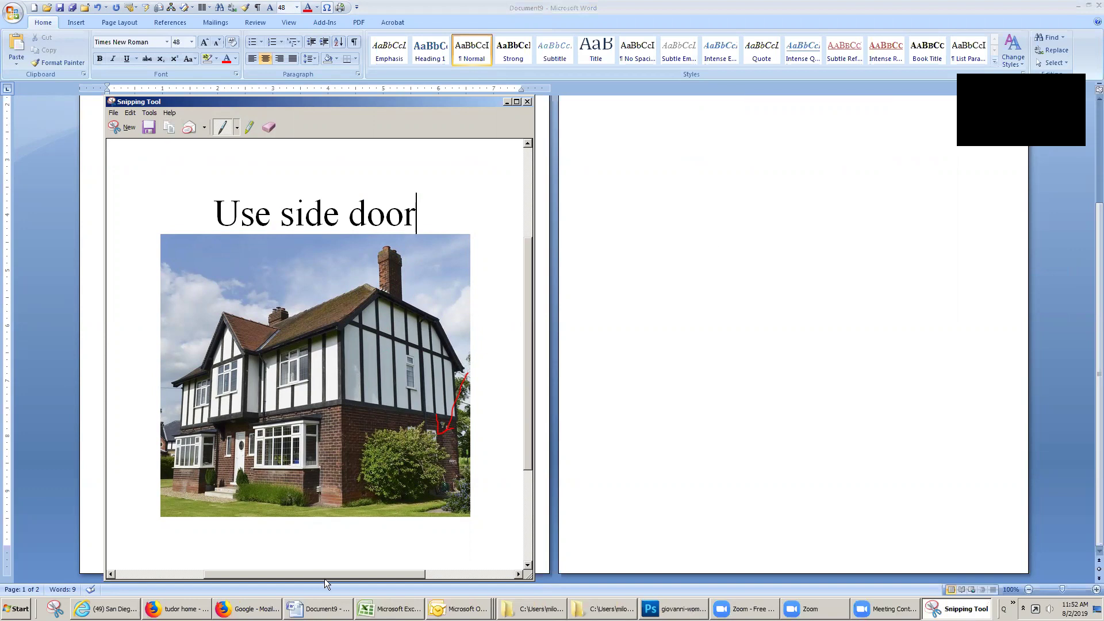
click(460, 609)
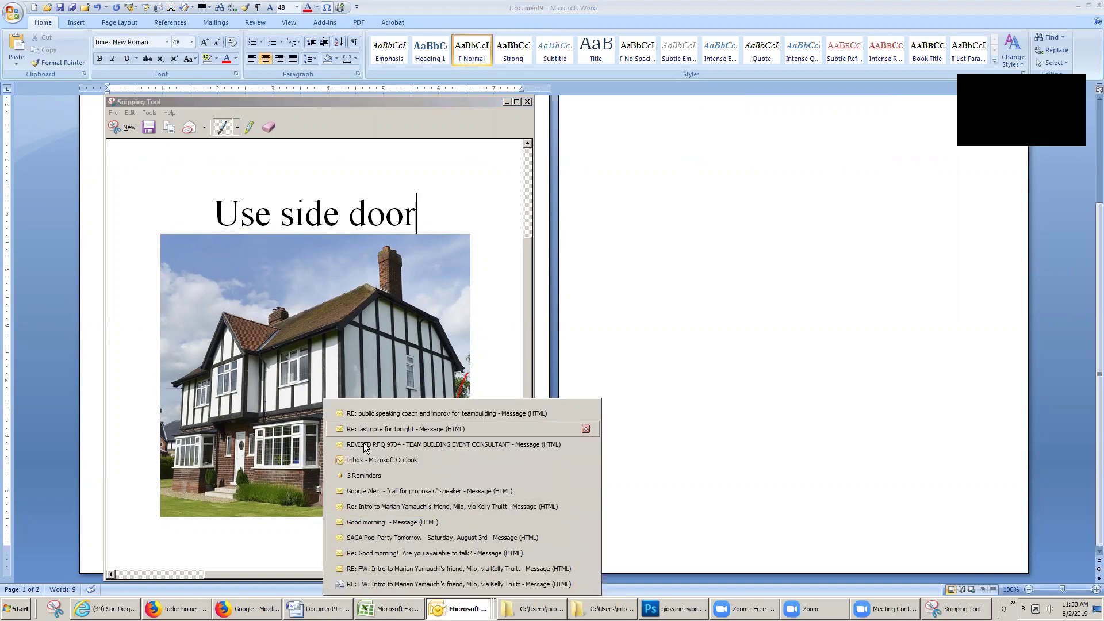
Paste the captioned house snip into the body of a new Outlook email, then return to Word
click(364, 460)
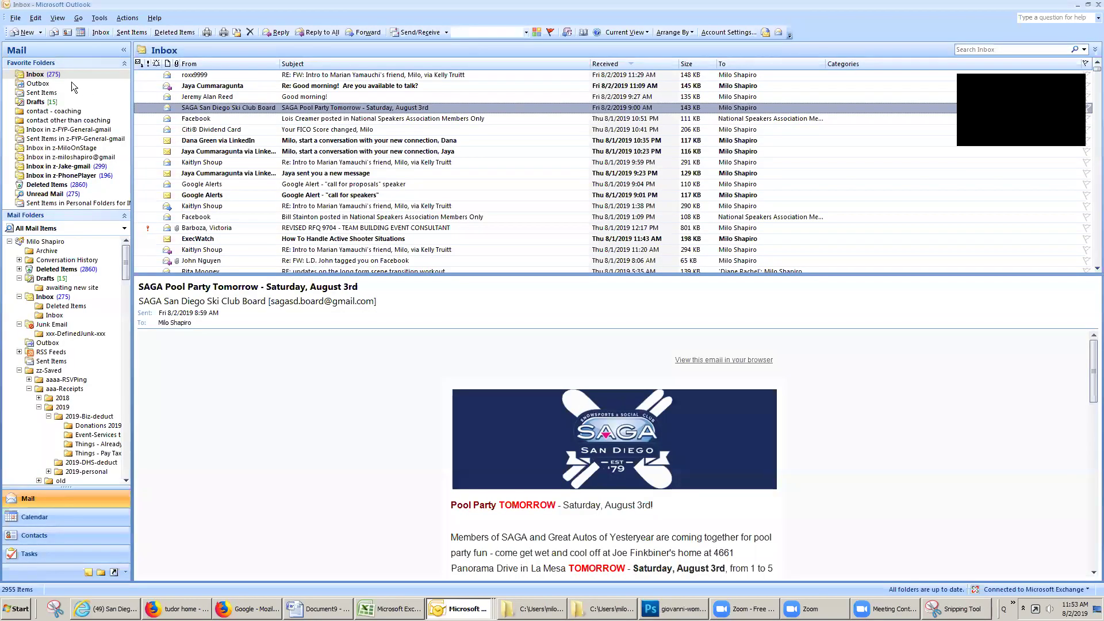
click(51, 31)
click(266, 172)
key(ctrl+v)
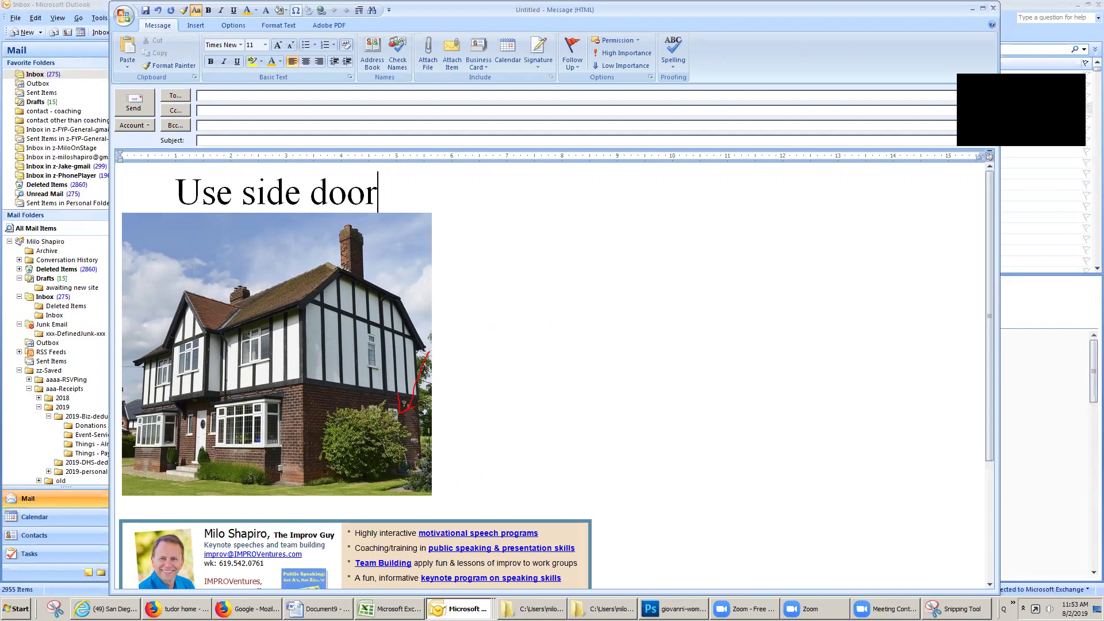
click(319, 608)
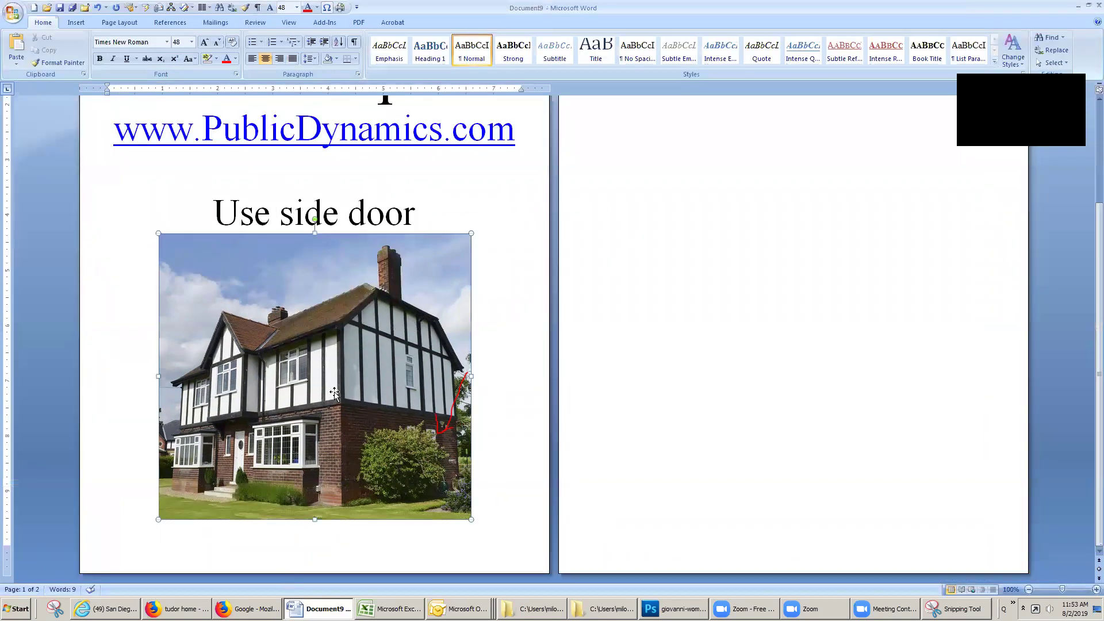
Delete the house photo, the 'Use side door' caption, and the leftover blank line from the handout
click(354, 396)
key(ctrl+v)
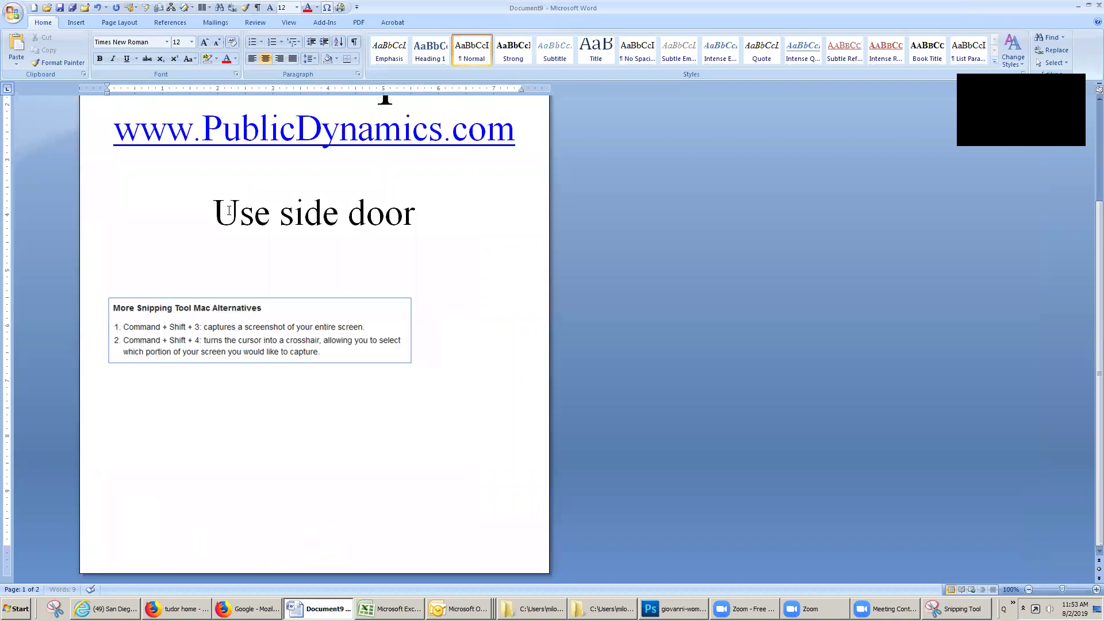
drag(229, 208, 444, 216)
key(BackSpace)
key(BackSpace)
key(Delete)
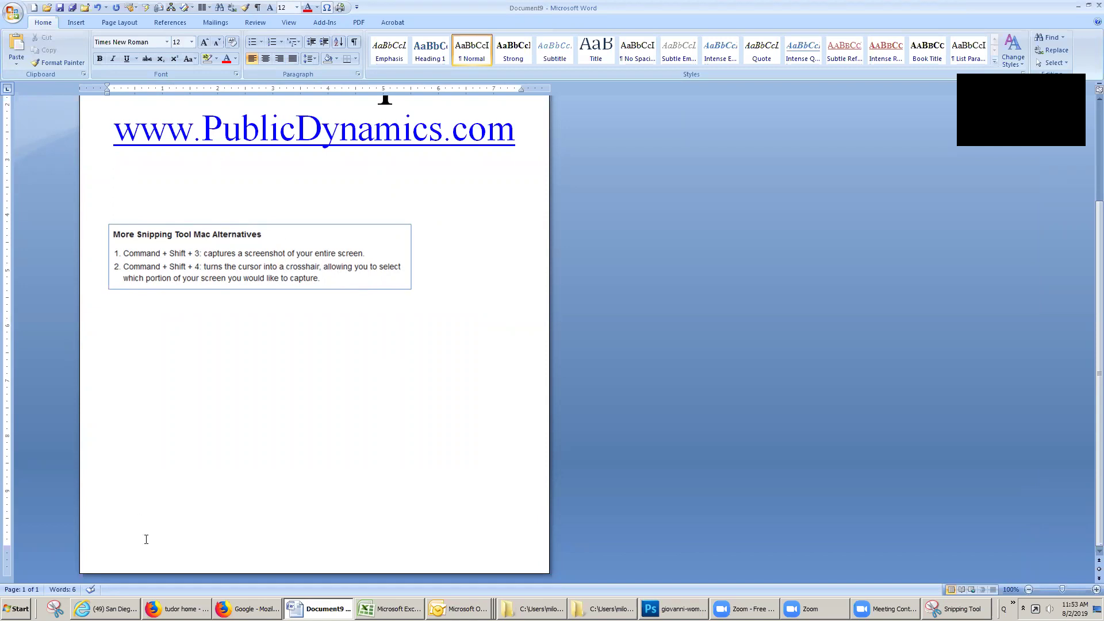
Show the 'mac equivalent of snipping tool' Google results tab in Firefox
click(247, 609)
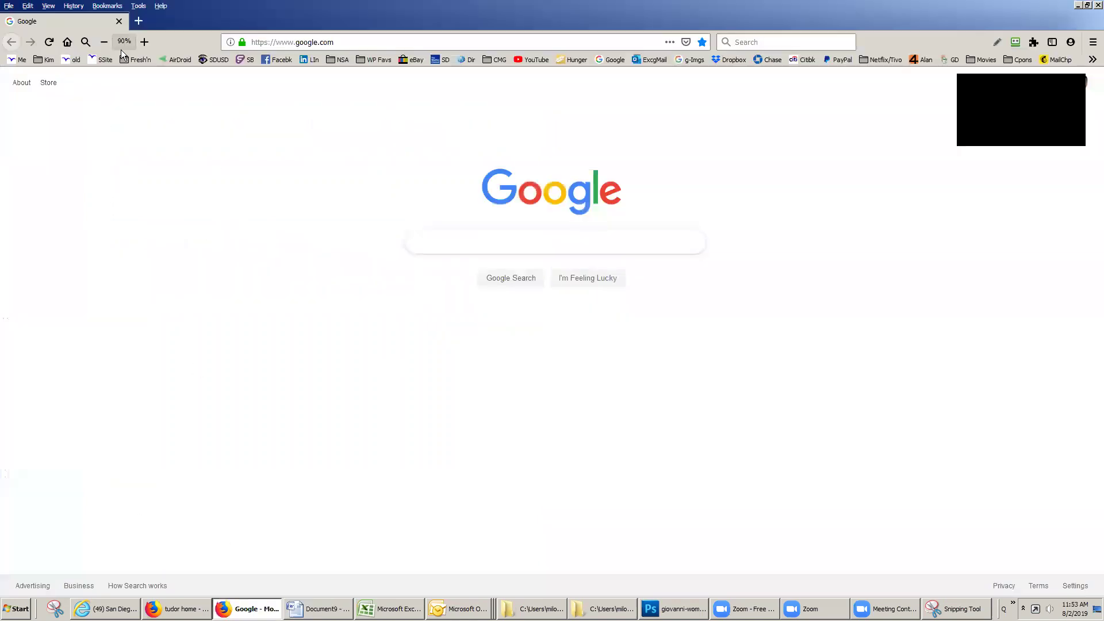
click(176, 609)
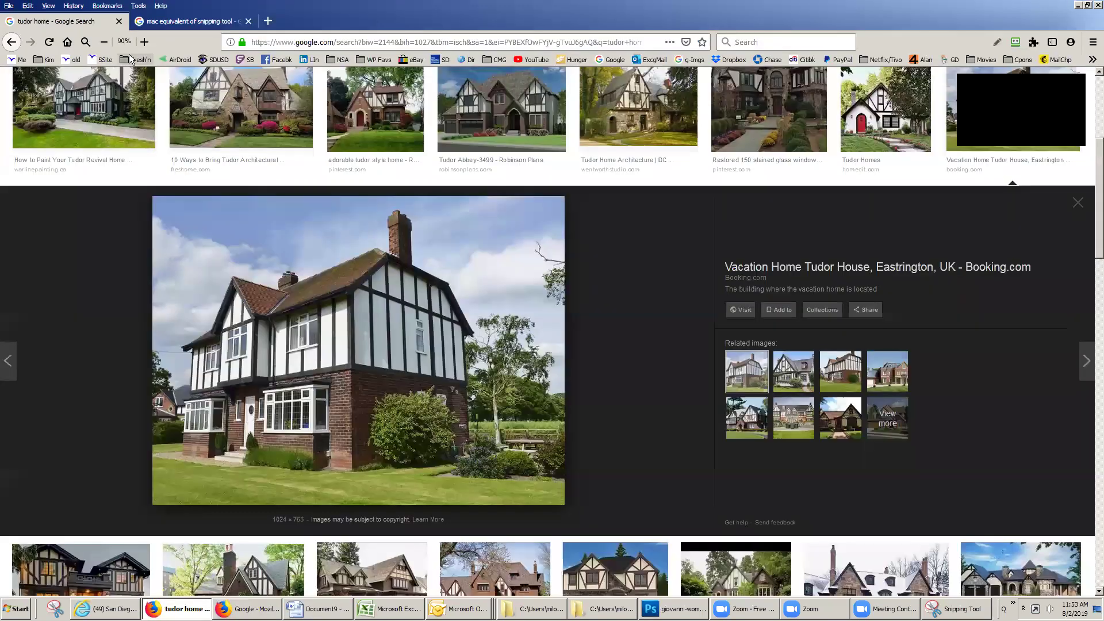
click(180, 21)
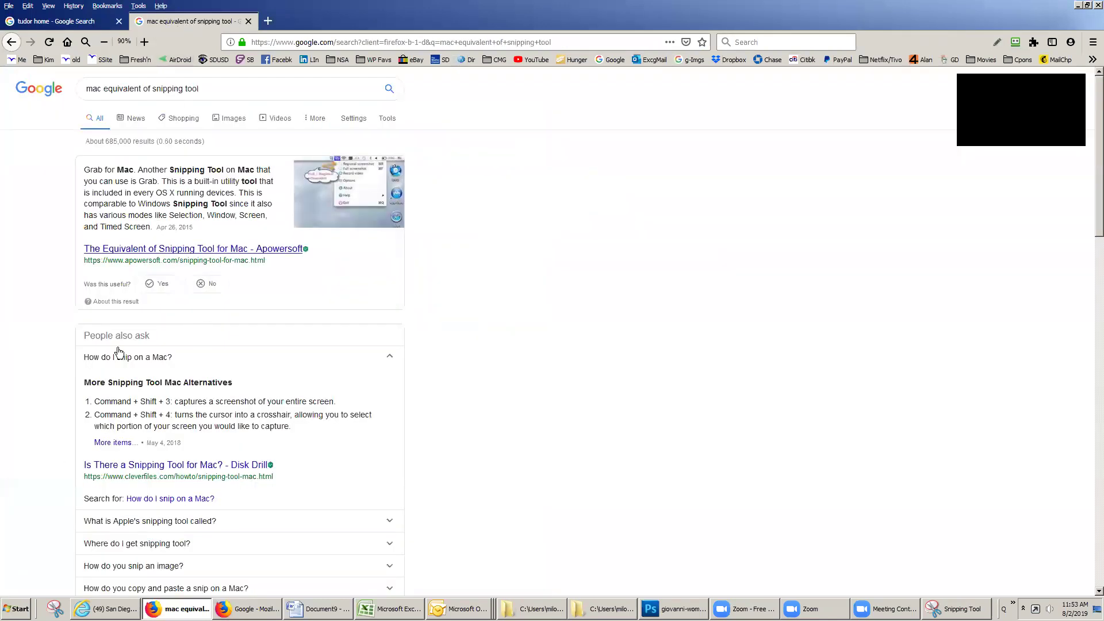
Snip the 'More Snipping Tool Mac Alternatives' answer box from the results
click(972, 609)
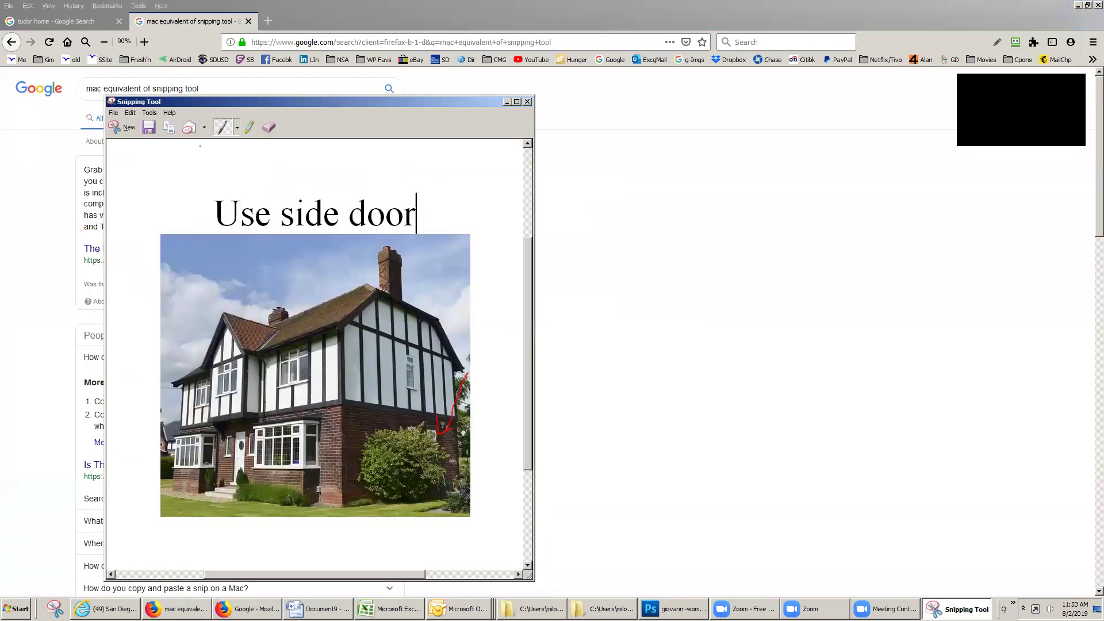
click(127, 128)
drag(75, 373, 390, 444)
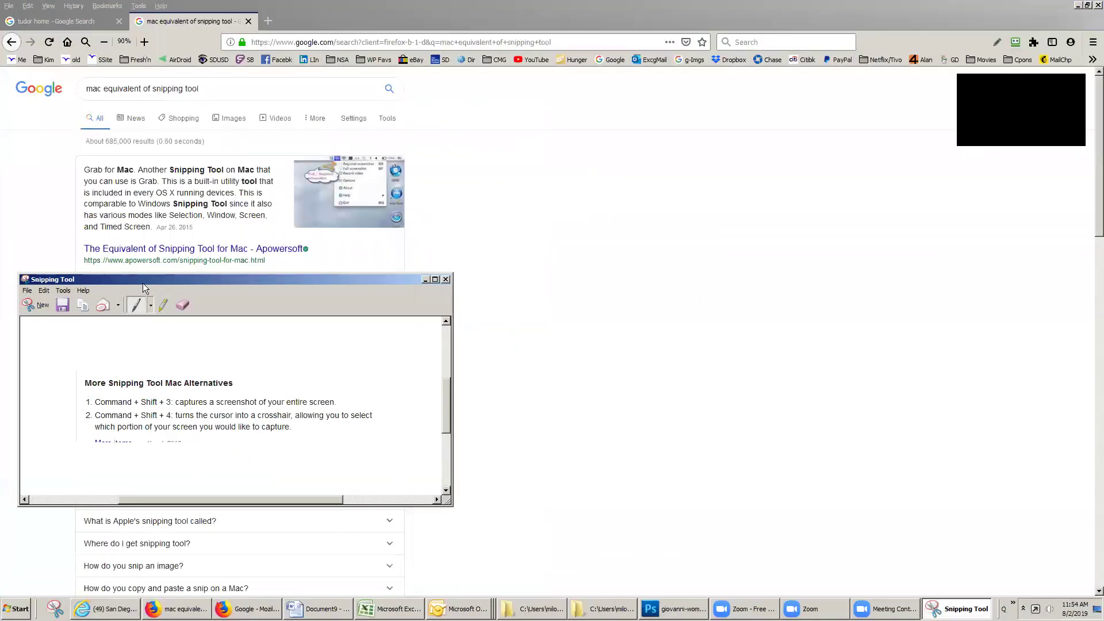
Bring the Document9 Word handout back to the front
click(319, 609)
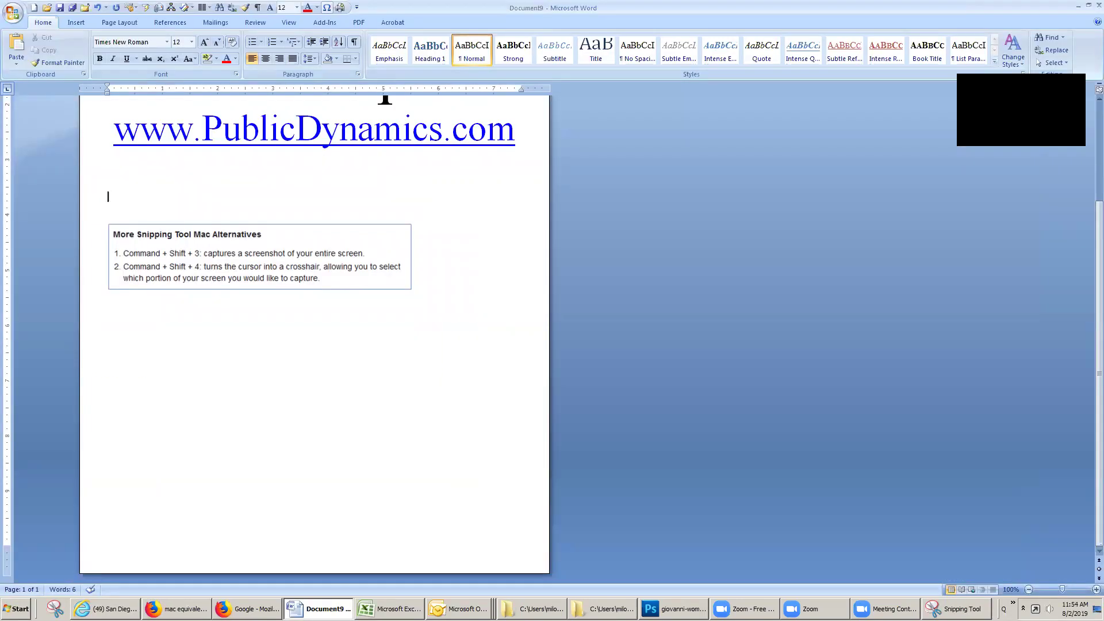